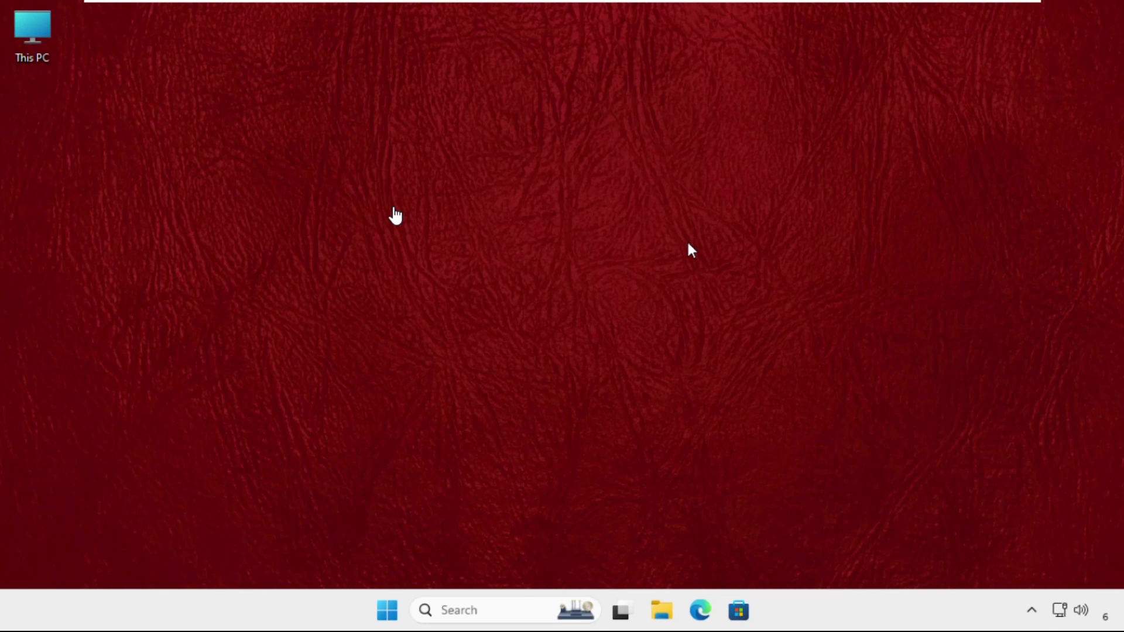
- Click inside the virtual machine's desktop so it captures keyboard and mouse input
{"action": "left_click", "coordinate": [430, 320]}
- Launch Windows Settings from the Win+X quick-link menu and maximize it
{"action": "right_click", "coordinate": [388, 613]}
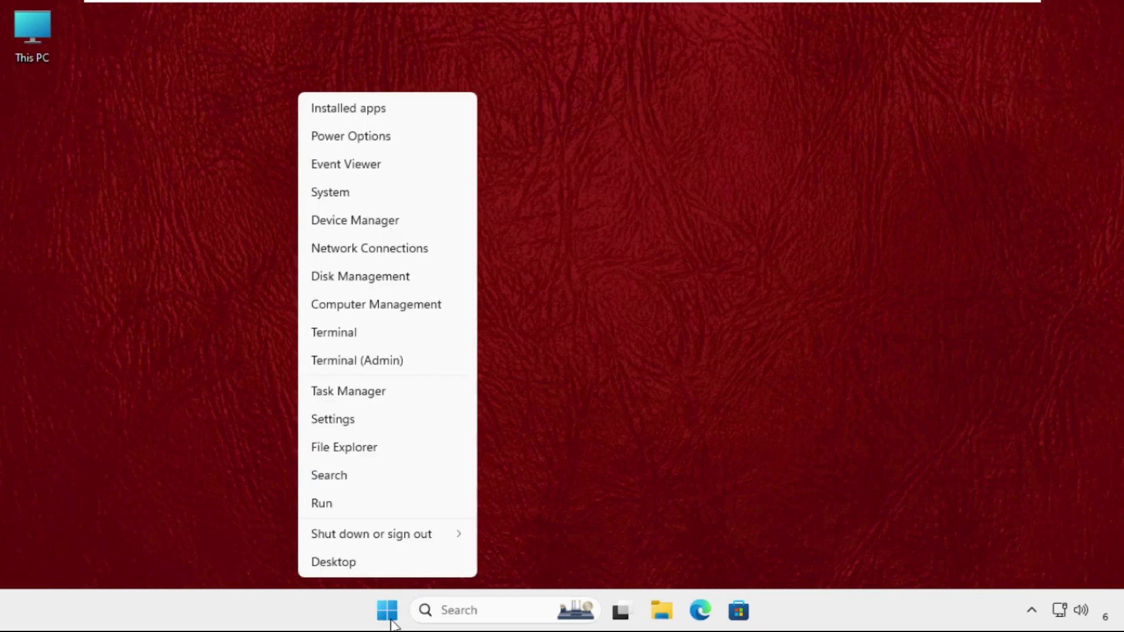
{"action": "left_click", "coordinate": [366, 420]}
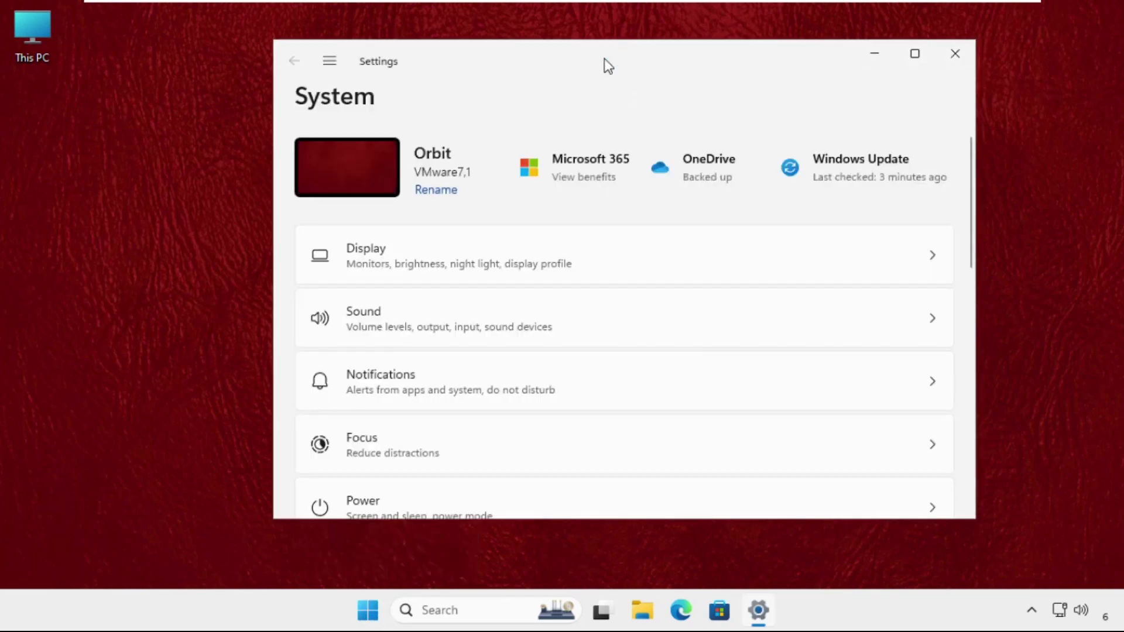
{"action": "double_click", "coordinate": [603, 62]}
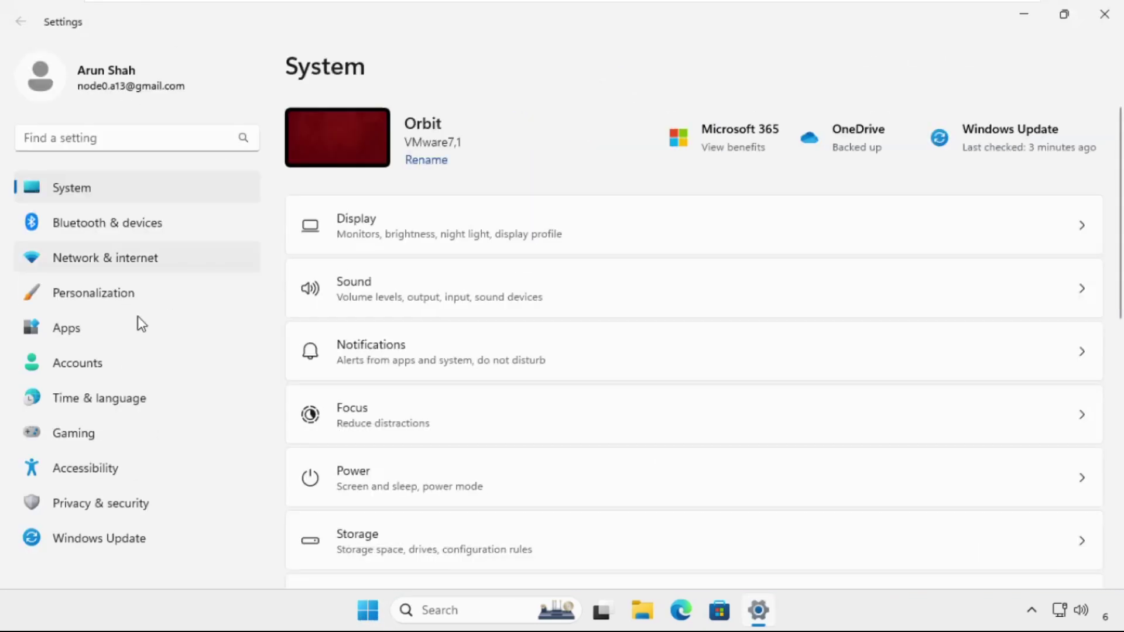
- Confirm Filter keys is Off under Accessibility > Keyboard, then close Settings
{"action": "left_click", "coordinate": [79, 469]}
{"action": "double_click", "coordinate": [489, 19]}
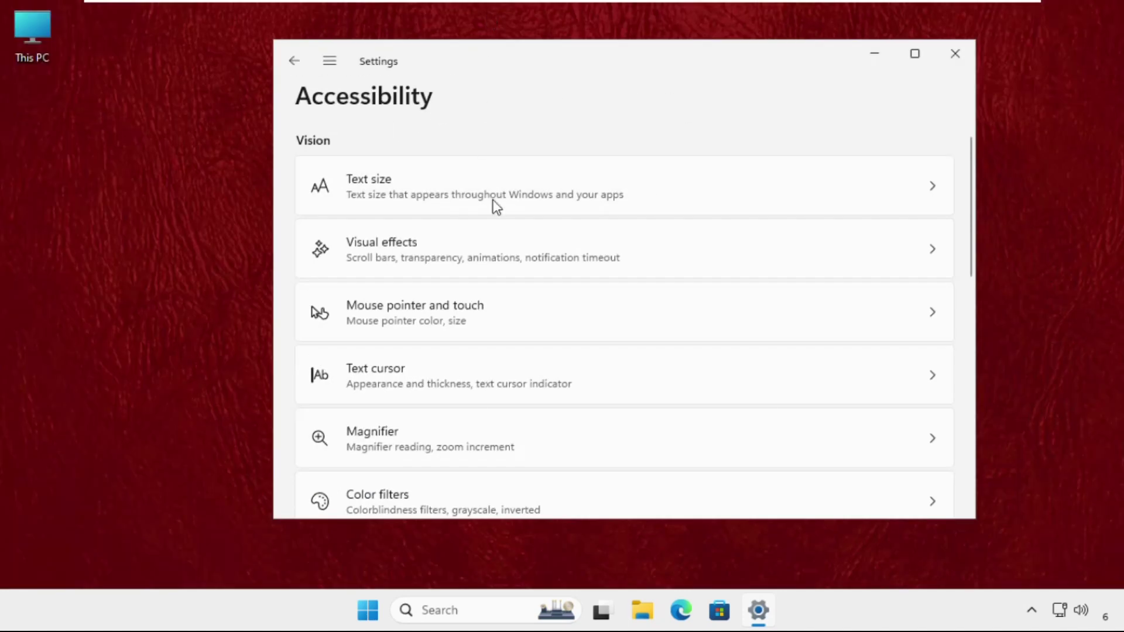
{"action": "scroll", "coordinate": [502, 243], "scroll_direction": "down", "scroll_amount": 5}
{"action": "scroll", "coordinate": [502, 243], "scroll_direction": "down", "scroll_amount": 5}
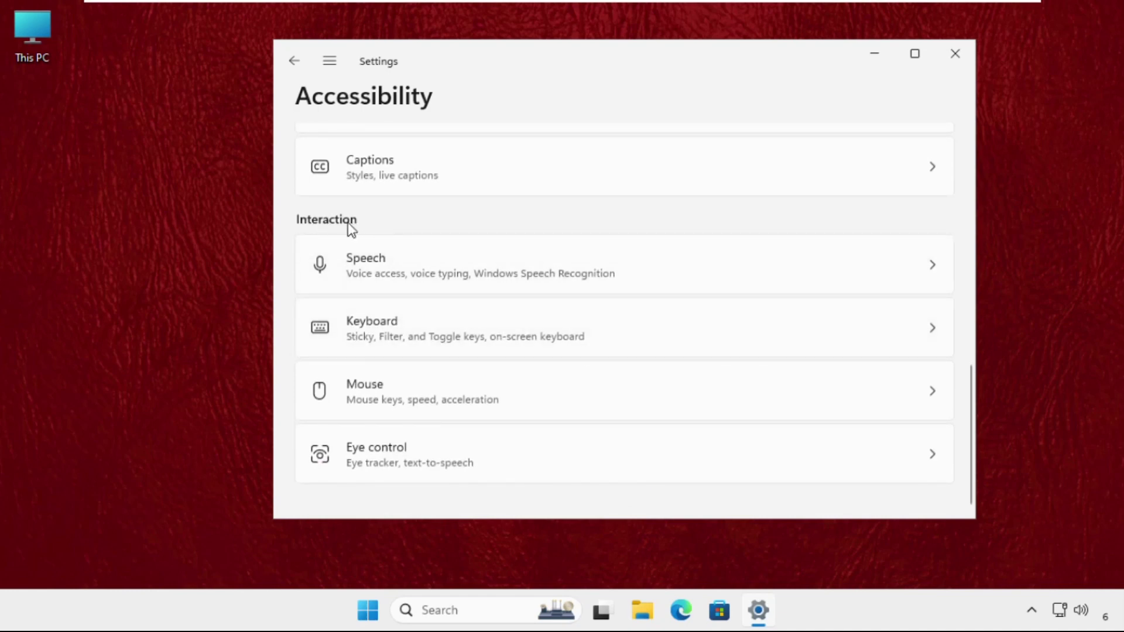
{"action": "left_click", "coordinate": [928, 337]}
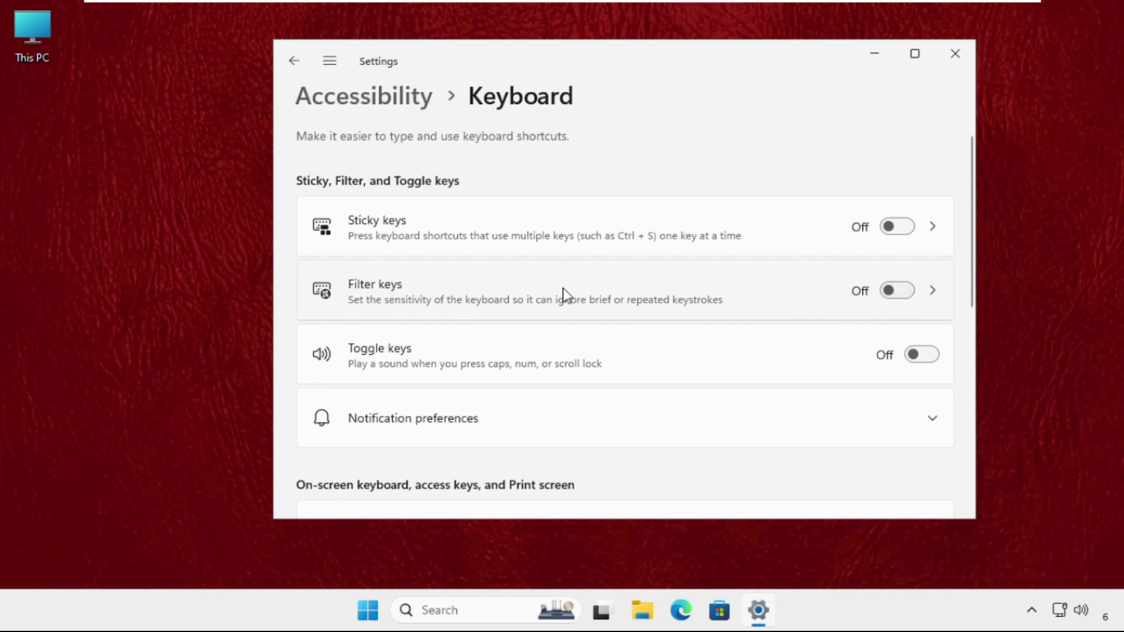
{"action": "left_click", "coordinate": [960, 63]}
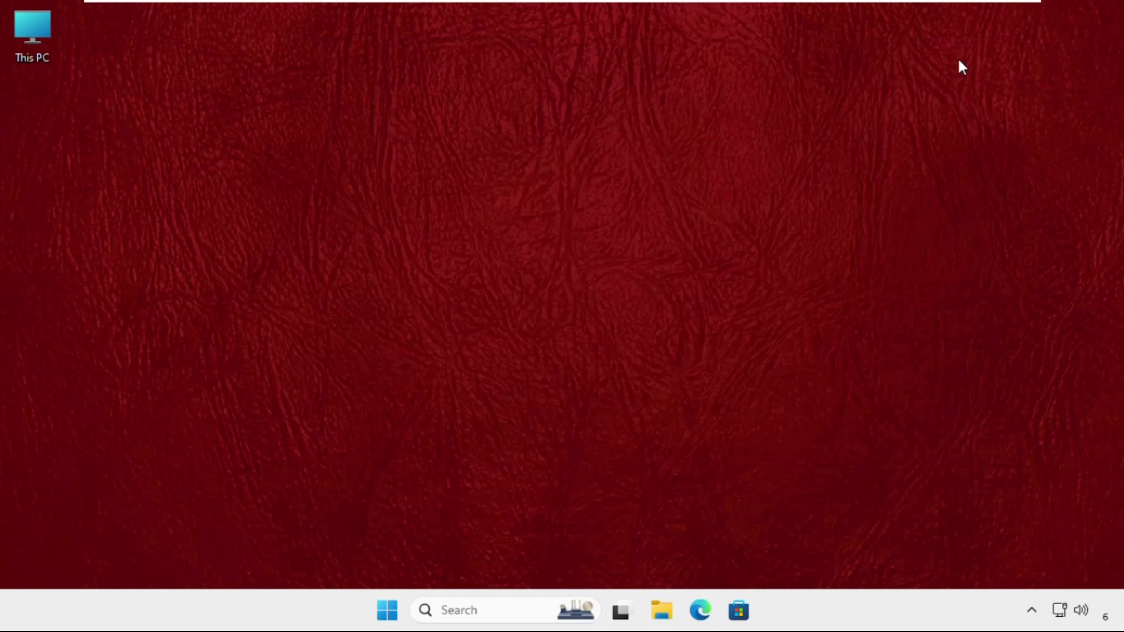
- Run 'control keyboard' from the Run dialog to bring up Keyboard Properties
{"action": "right_click", "coordinate": [391, 612]}
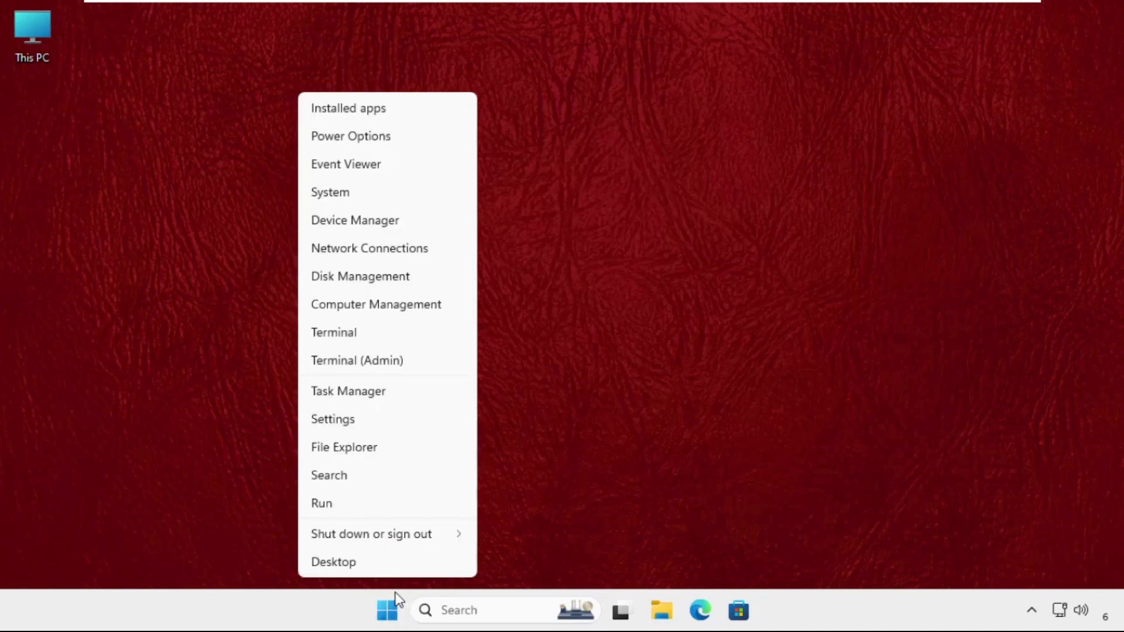
{"action": "left_click", "coordinate": [370, 508]}
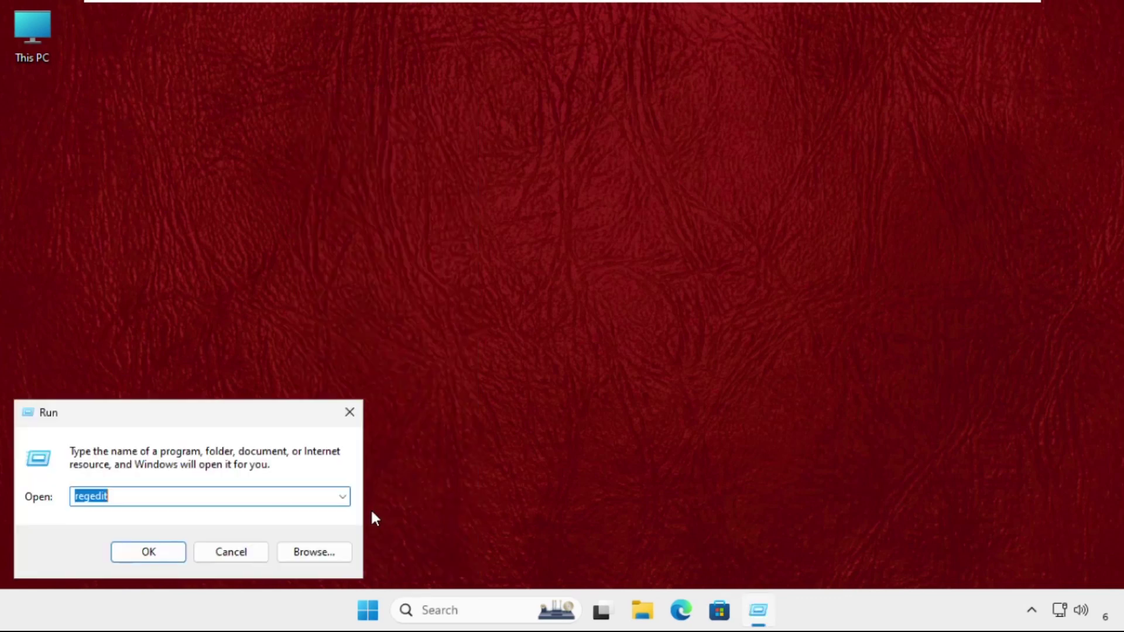
{"action": "left_click_drag", "start_coordinate": [158, 420], "coordinate": [631, 127]}
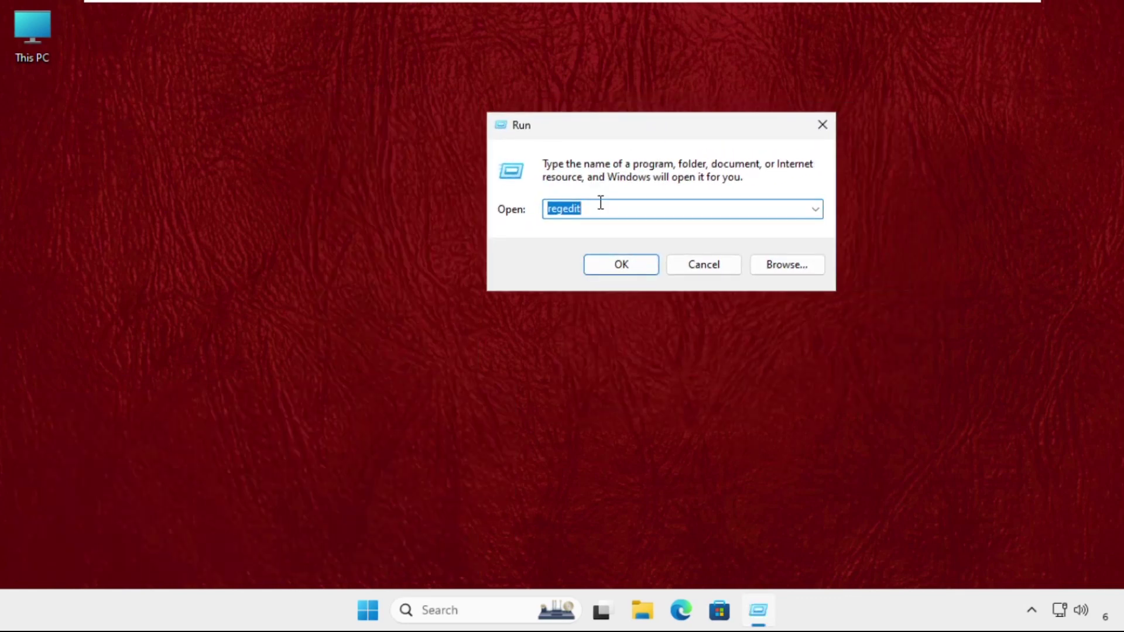
{"action": "type", "text": "control keyboard"}
{"action": "key", "text": "Return"}
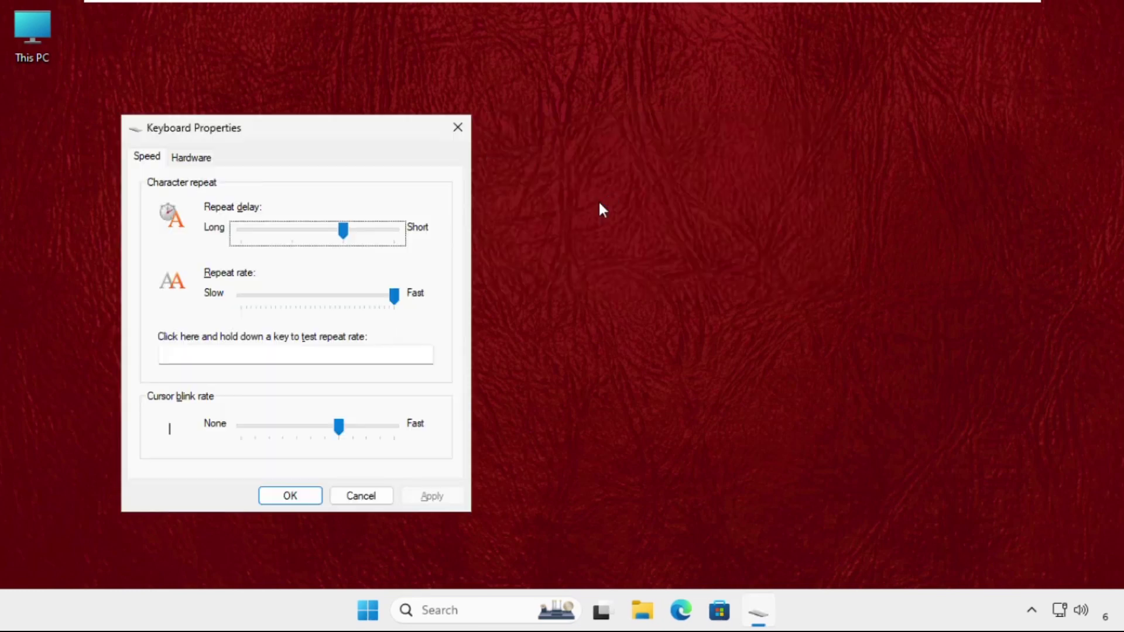
- Set the Repeat rate slider to Fast and close Keyboard Properties
{"action": "left_click_drag", "start_coordinate": [341, 139], "coordinate": [638, 119]}
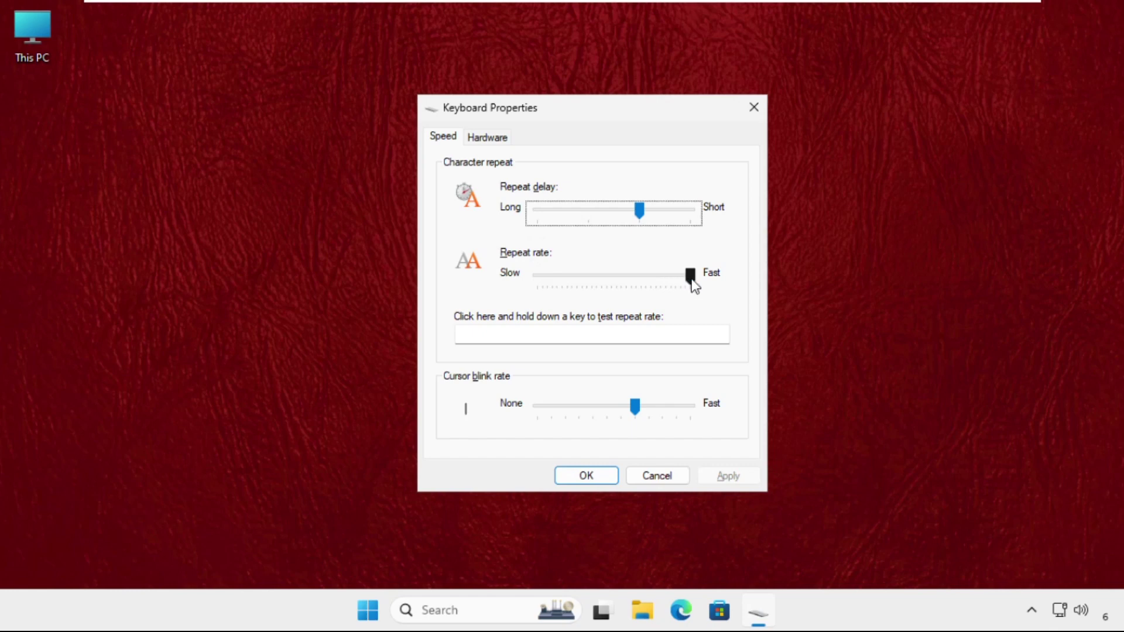
{"action": "left_click_drag", "start_coordinate": [689, 278], "coordinate": [713, 279]}
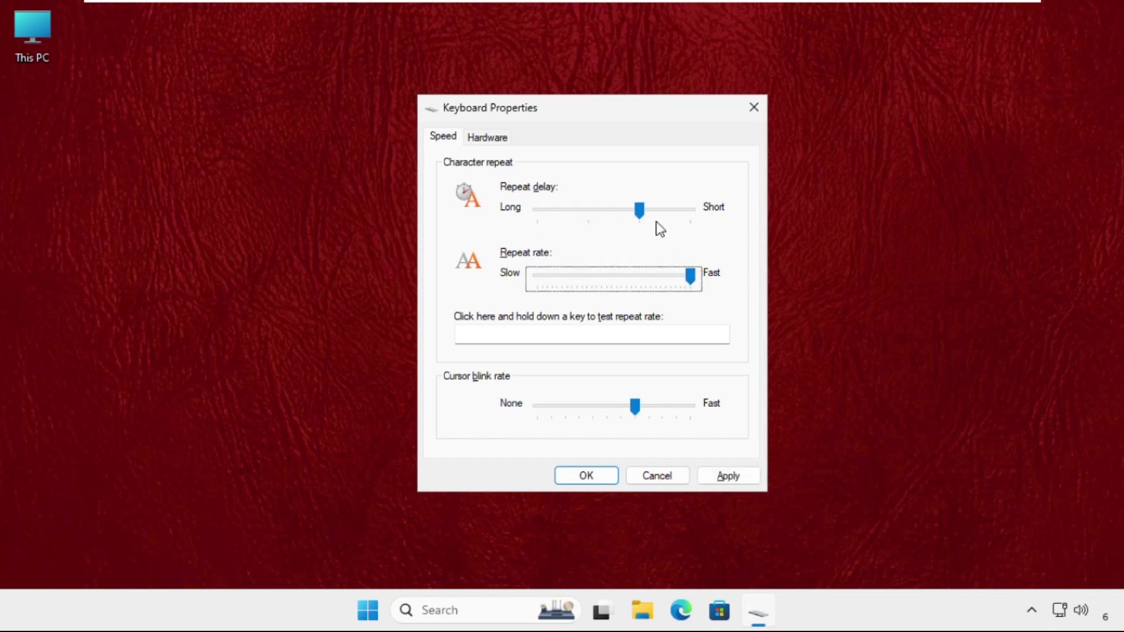
{"action": "left_click", "coordinate": [752, 107]}
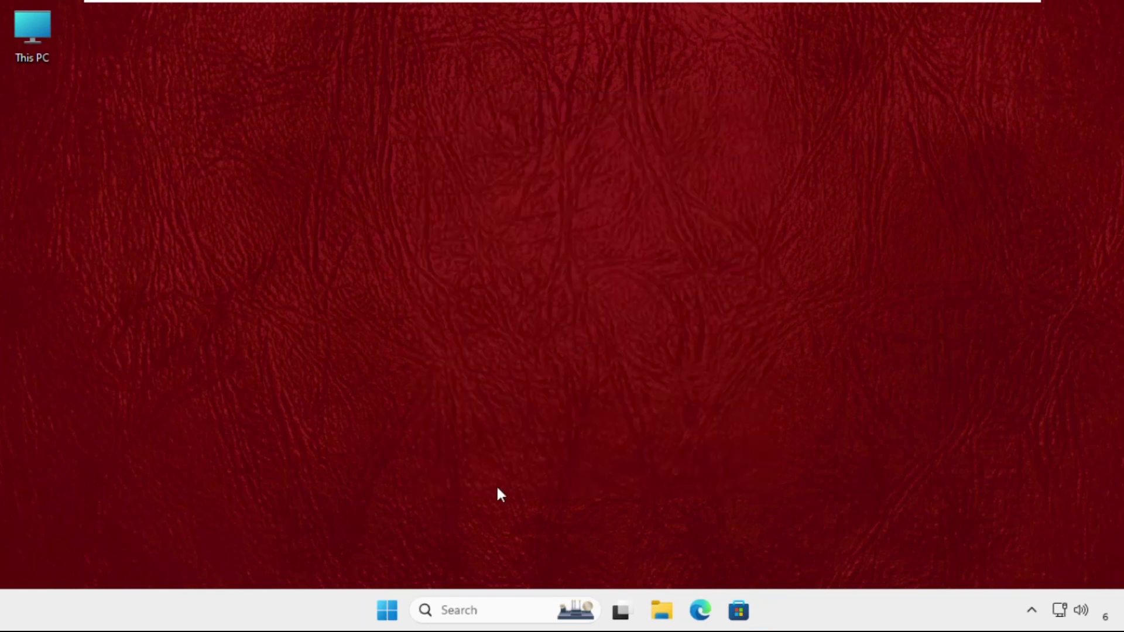
- In Device Manager, view the Standard PS/2 Keyboard's Driver tab under Keyboards
{"action": "right_click", "coordinate": [392, 612]}
{"action": "left_click", "coordinate": [378, 224]}
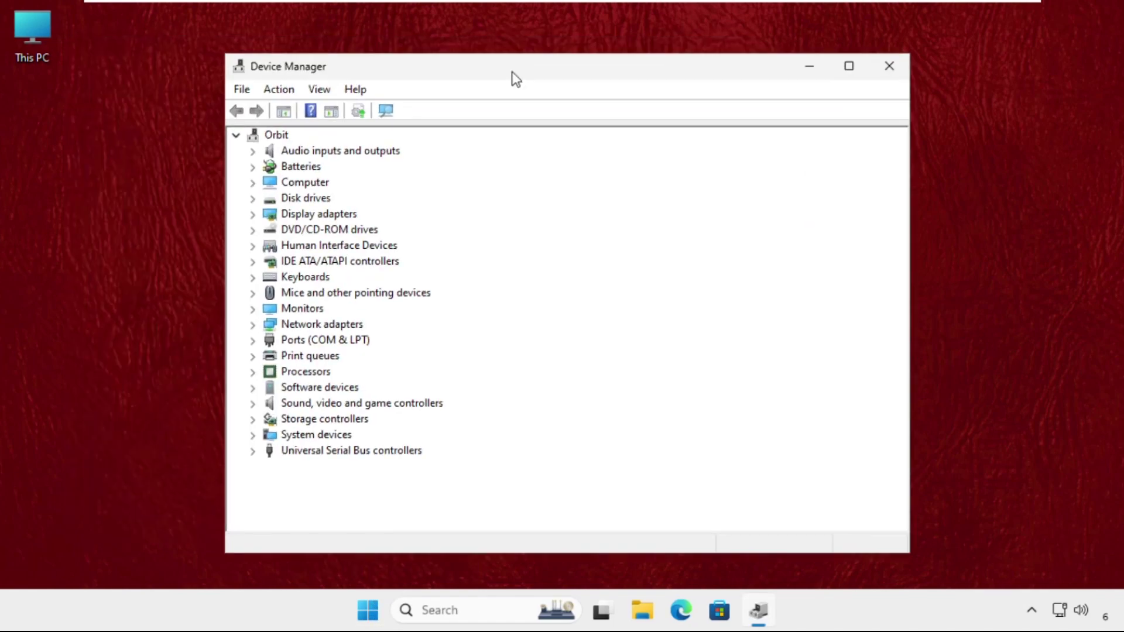
{"action": "left_click_drag", "start_coordinate": [512, 71], "coordinate": [562, 60]}
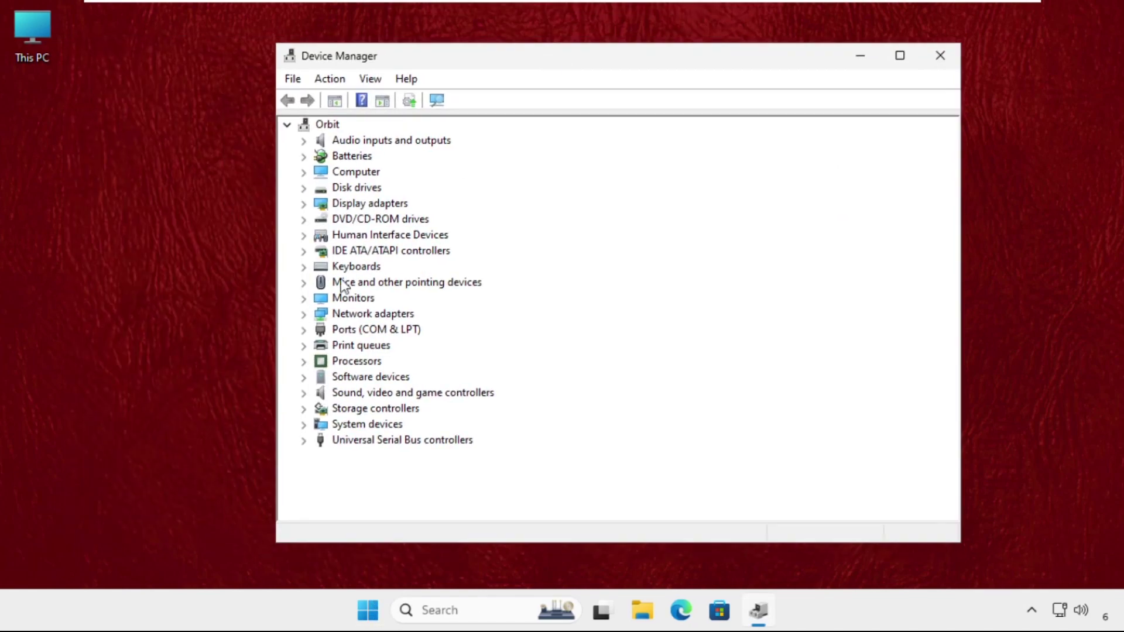
{"action": "left_click", "coordinate": [304, 267]}
{"action": "right_click", "coordinate": [407, 283]}
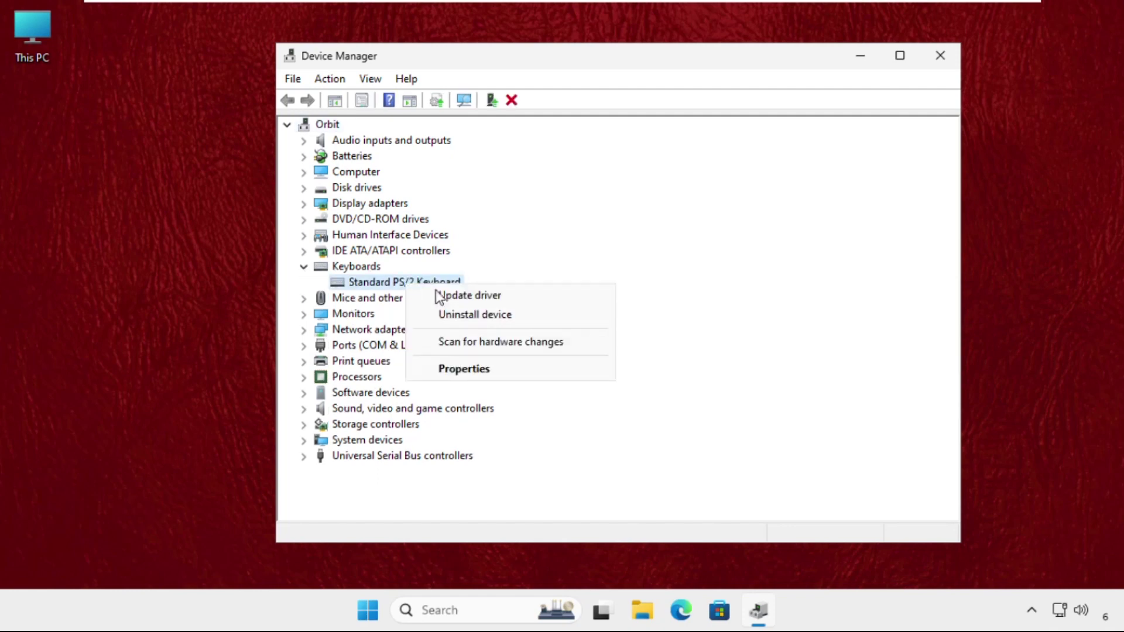
{"action": "left_click", "coordinate": [474, 375]}
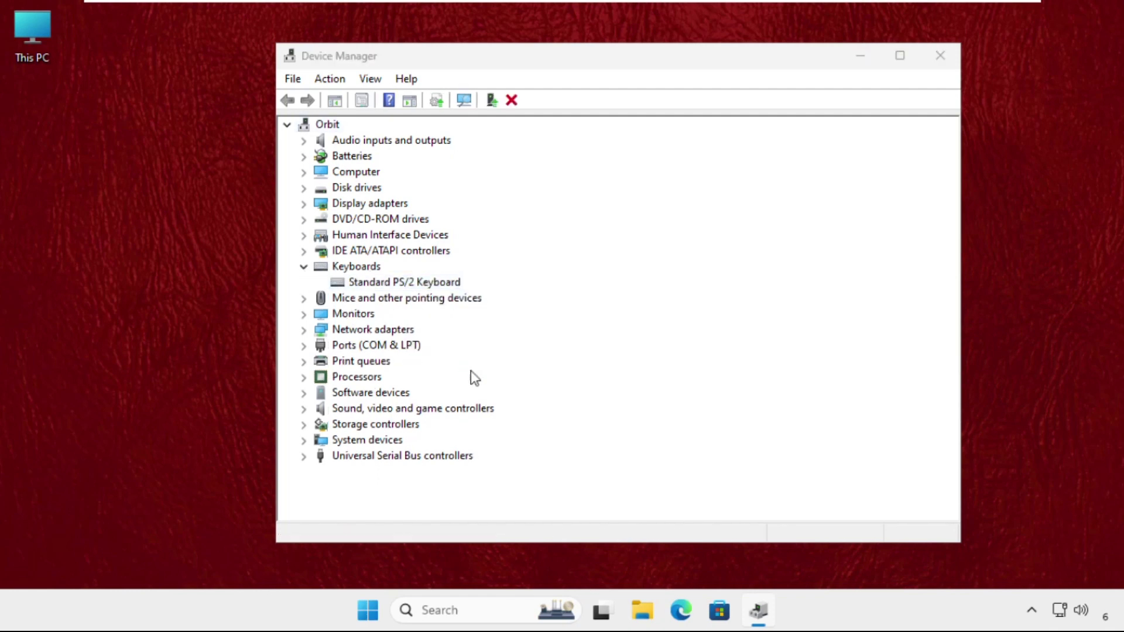
{"action": "left_click", "coordinate": [521, 141]}
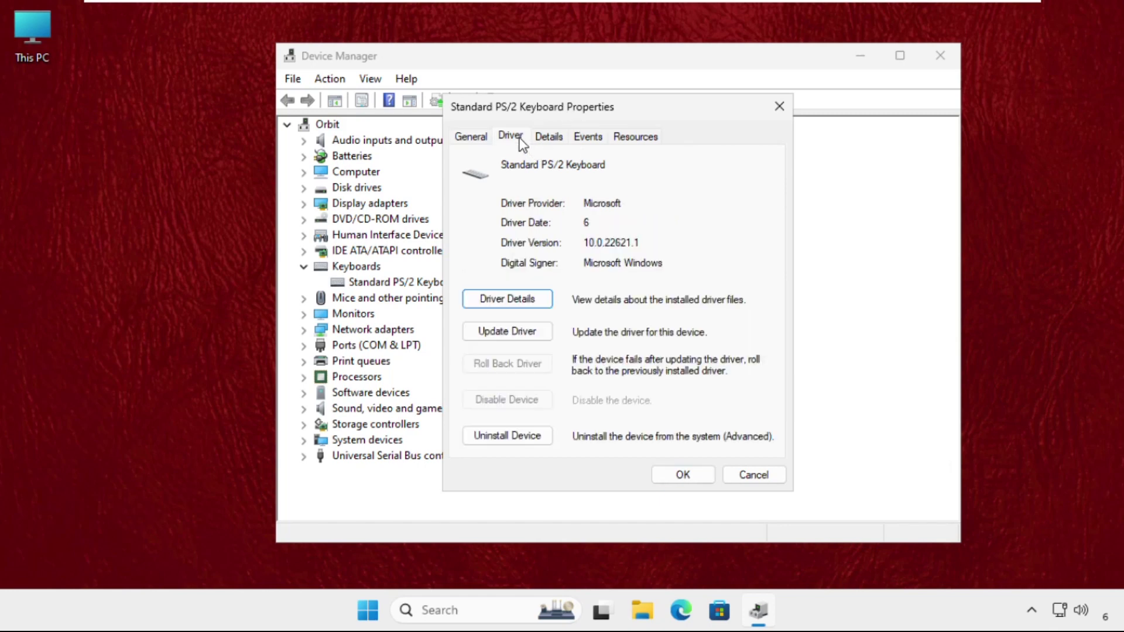
- Search automatically for a driver update, confirm the best driver is installed, and close all windows
{"action": "left_click", "coordinate": [497, 331]}
{"action": "left_click_drag", "start_coordinate": [603, 116], "coordinate": [335, 143]}
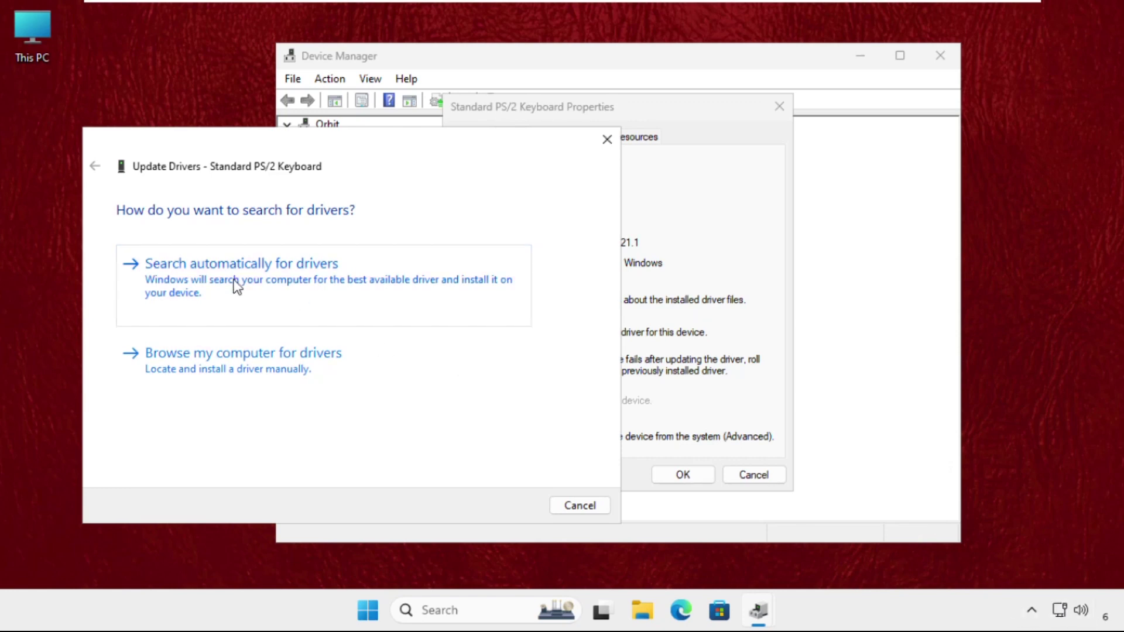
{"action": "left_click", "coordinate": [286, 285]}
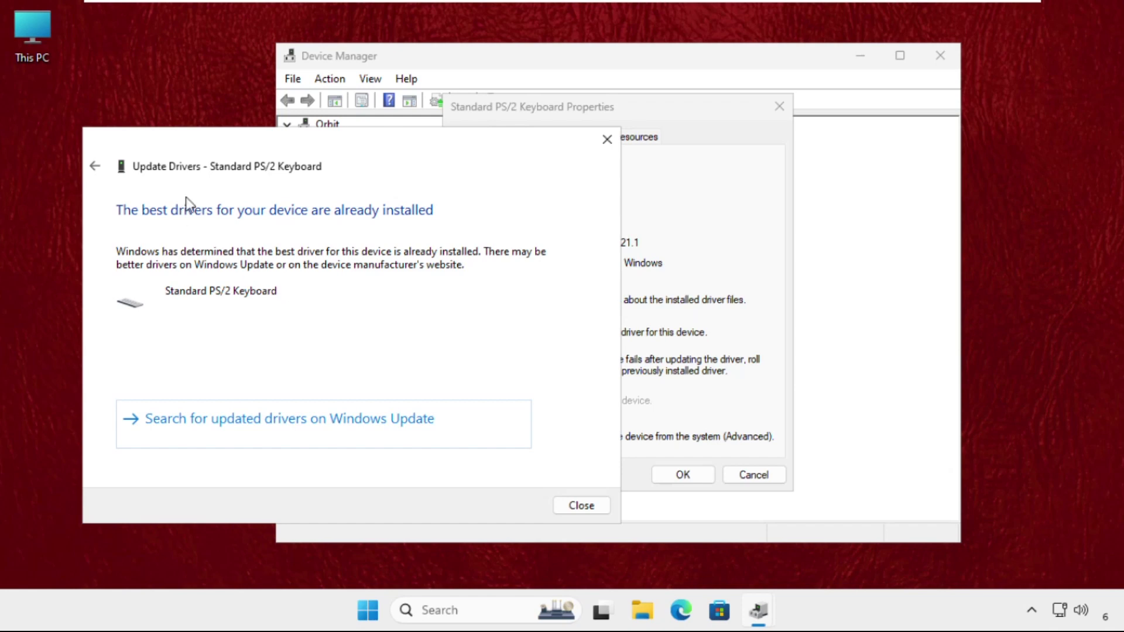
{"action": "left_click", "coordinate": [607, 140]}
{"action": "left_click", "coordinate": [778, 109]}
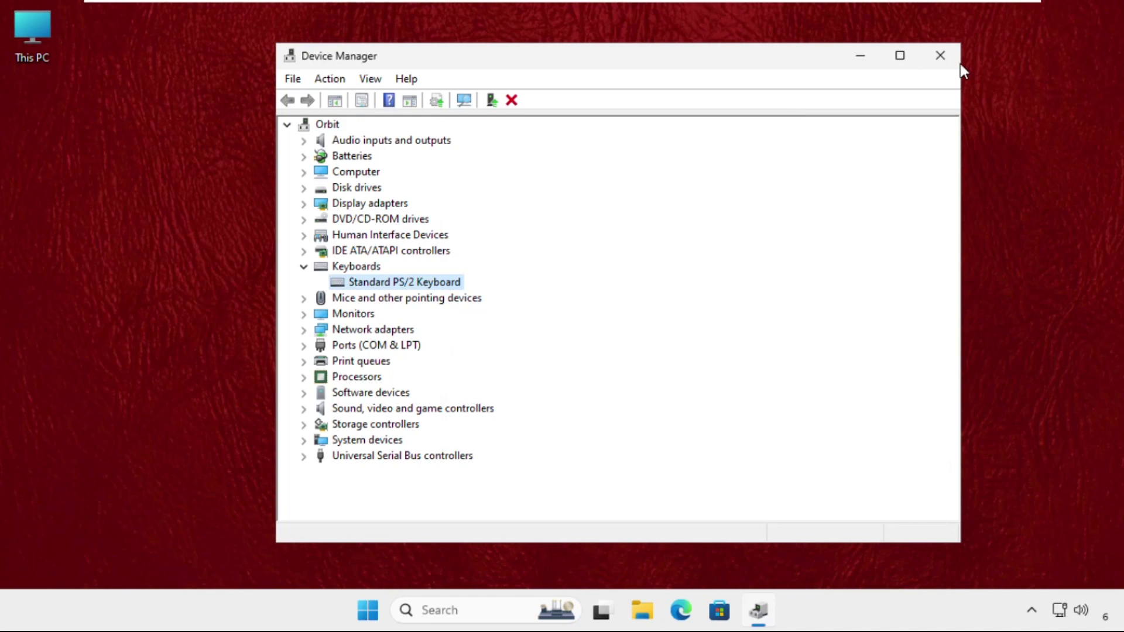
{"action": "left_click", "coordinate": [954, 54]}
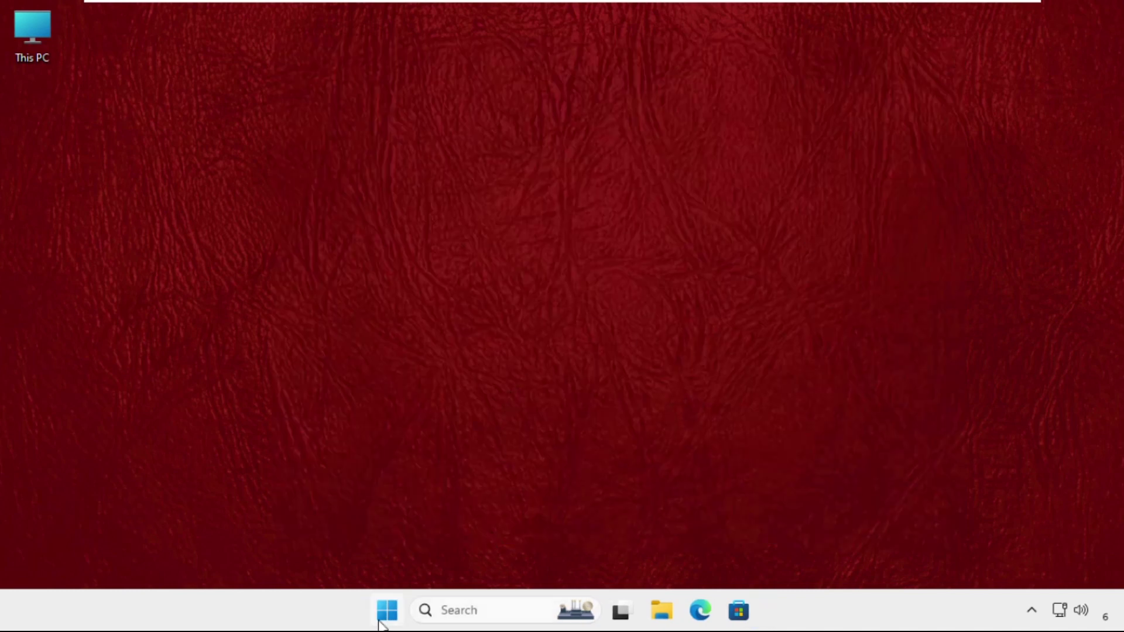
- Start Task Manager via search for 'task' and begin a new task
{"action": "left_click", "coordinate": [504, 611]}
{"action": "type", "text": "task"}
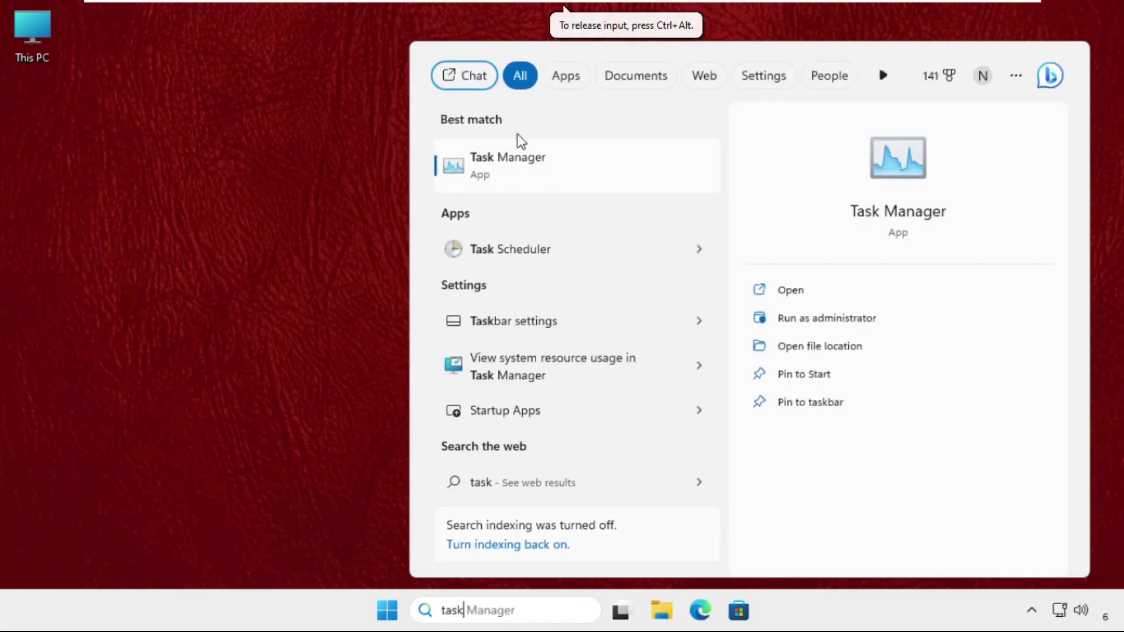
{"action": "left_click", "coordinate": [543, 163]}
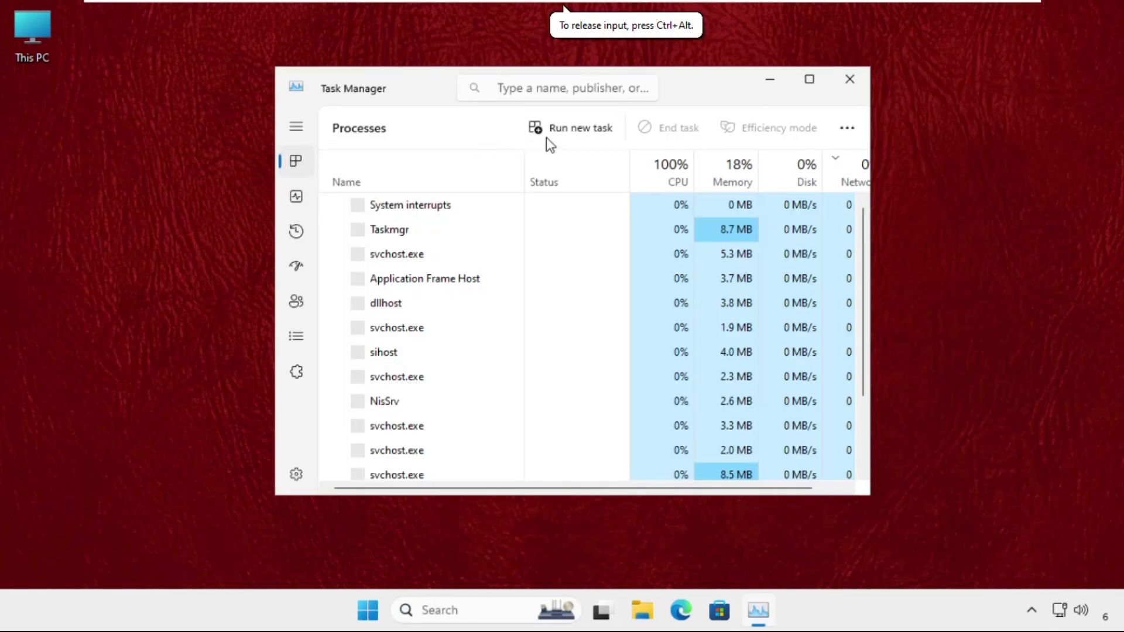
{"action": "left_click", "coordinate": [569, 130]}
{"action": "left_click_drag", "start_coordinate": [486, 93], "coordinate": [581, 274]}
- Browse to the C:\Windows\System32 folder in the new-task file picker
{"action": "left_click", "coordinate": [677, 422]}
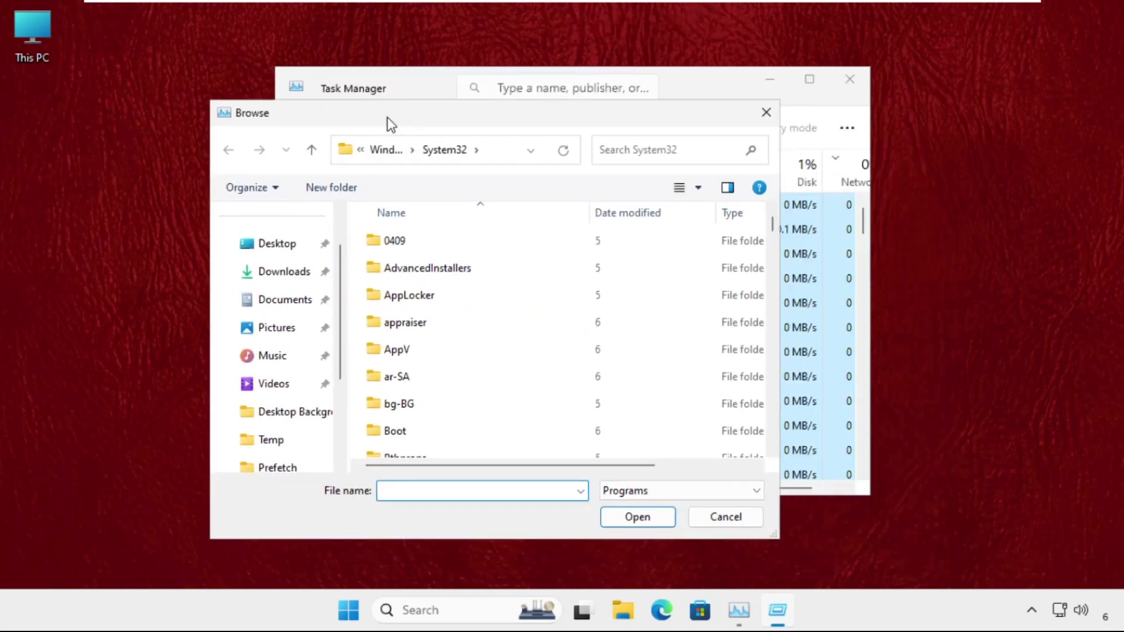
{"action": "left_click_drag", "start_coordinate": [391, 125], "coordinate": [322, 77]}
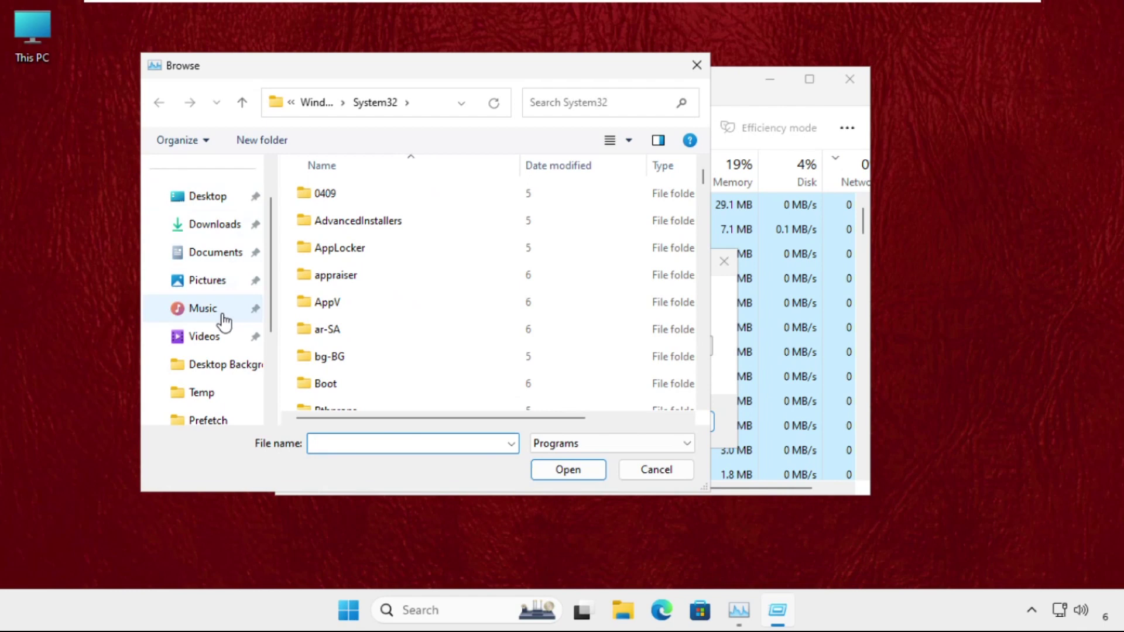
{"action": "scroll", "coordinate": [223, 345], "scroll_direction": "down", "scroll_amount": 3}
{"action": "left_click", "coordinate": [213, 338]}
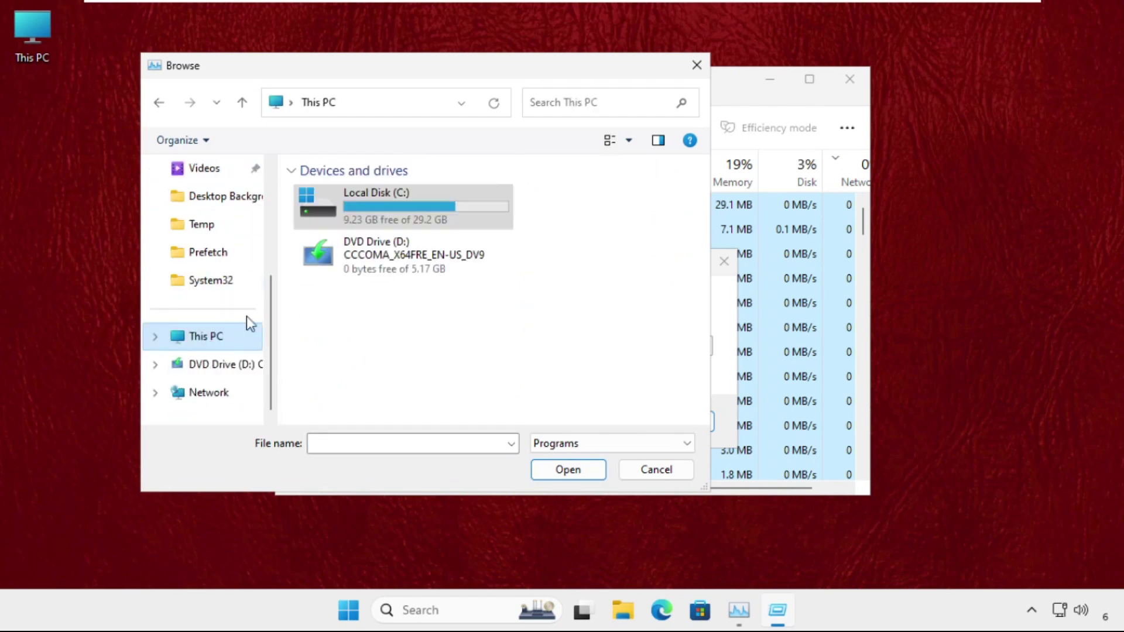
{"action": "double_click", "coordinate": [391, 210]}
{"action": "scroll", "coordinate": [391, 210], "scroll_direction": "down", "scroll_amount": 1}
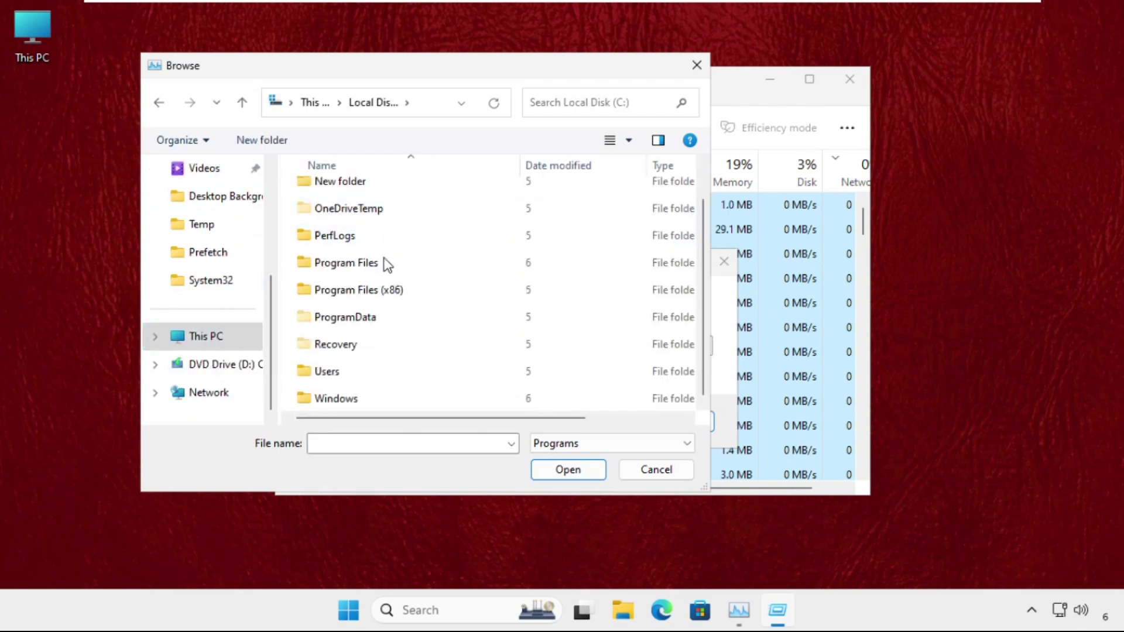
{"action": "left_click", "coordinate": [371, 393]}
{"action": "double_click", "coordinate": [370, 393]}
{"action": "scroll", "coordinate": [372, 313], "scroll_direction": "down", "scroll_amount": 20}
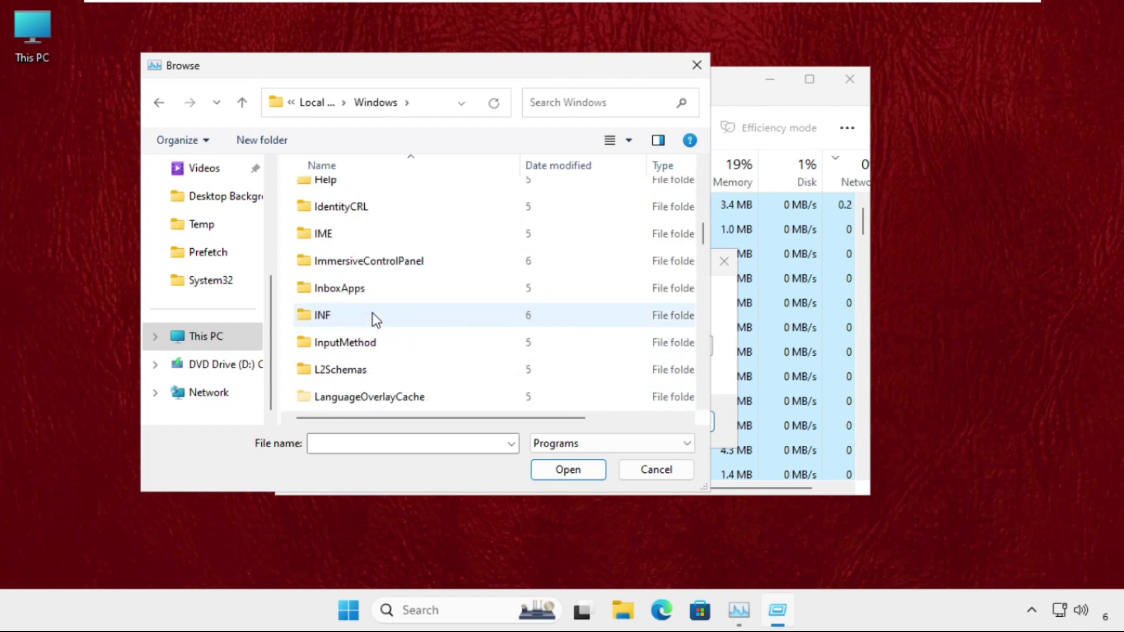
{"action": "scroll", "coordinate": [372, 313], "scroll_direction": "down", "scroll_amount": 5}
{"action": "scroll", "coordinate": [372, 312], "scroll_direction": "up", "scroll_amount": 2}
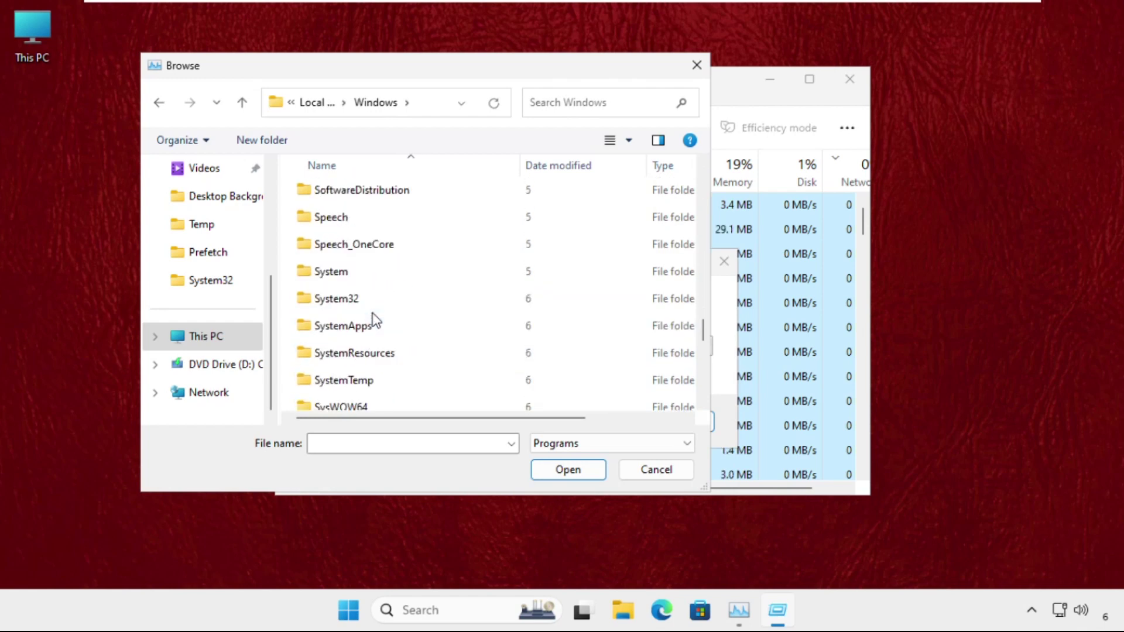
{"action": "scroll", "coordinate": [373, 313], "scroll_direction": "down", "scroll_amount": 1}
{"action": "scroll", "coordinate": [373, 312], "scroll_direction": "up", "scroll_amount": 3}
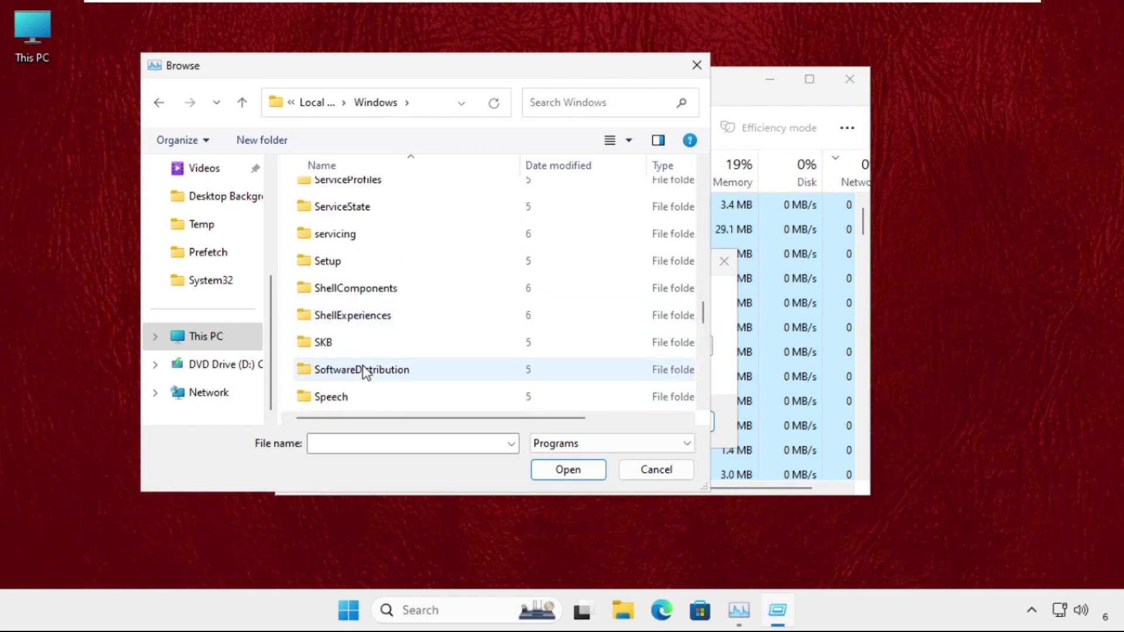
{"action": "scroll", "coordinate": [363, 368], "scroll_direction": "down", "scroll_amount": 1}
{"action": "scroll", "coordinate": [363, 389], "scroll_direction": "down", "scroll_amount": 1}
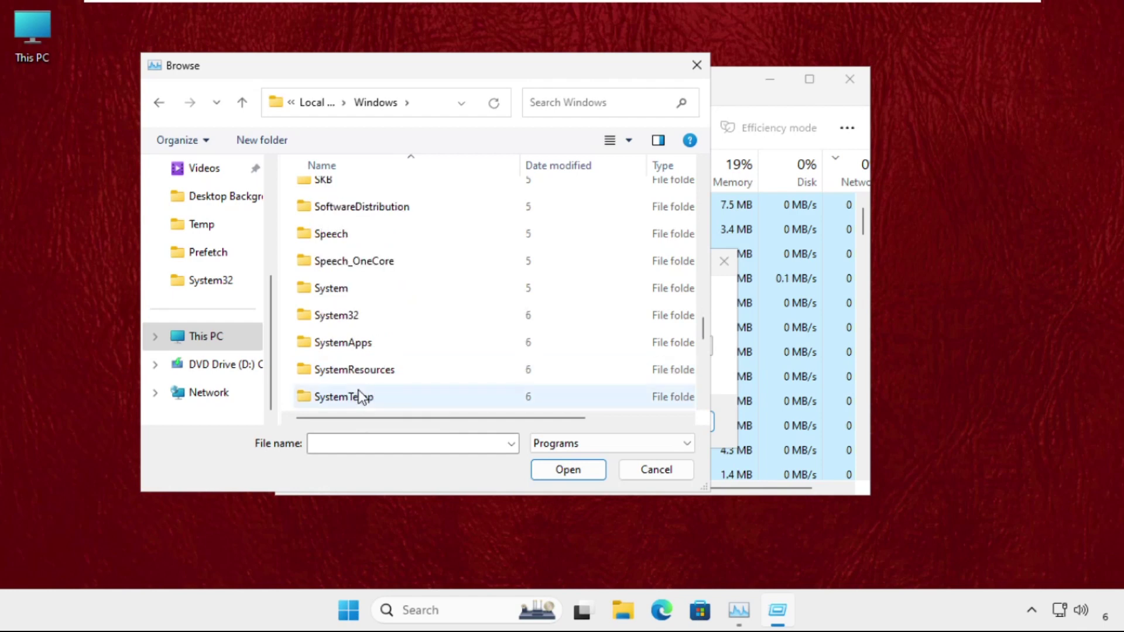
{"action": "double_click", "coordinate": [359, 321]}
- Choose cmd.exe, tick administrative privileges, and launch it as an elevated Command Prompt
{"action": "scroll", "coordinate": [361, 323], "scroll_direction": "down", "scroll_amount": 5}
{"action": "left_click", "coordinate": [359, 322]}
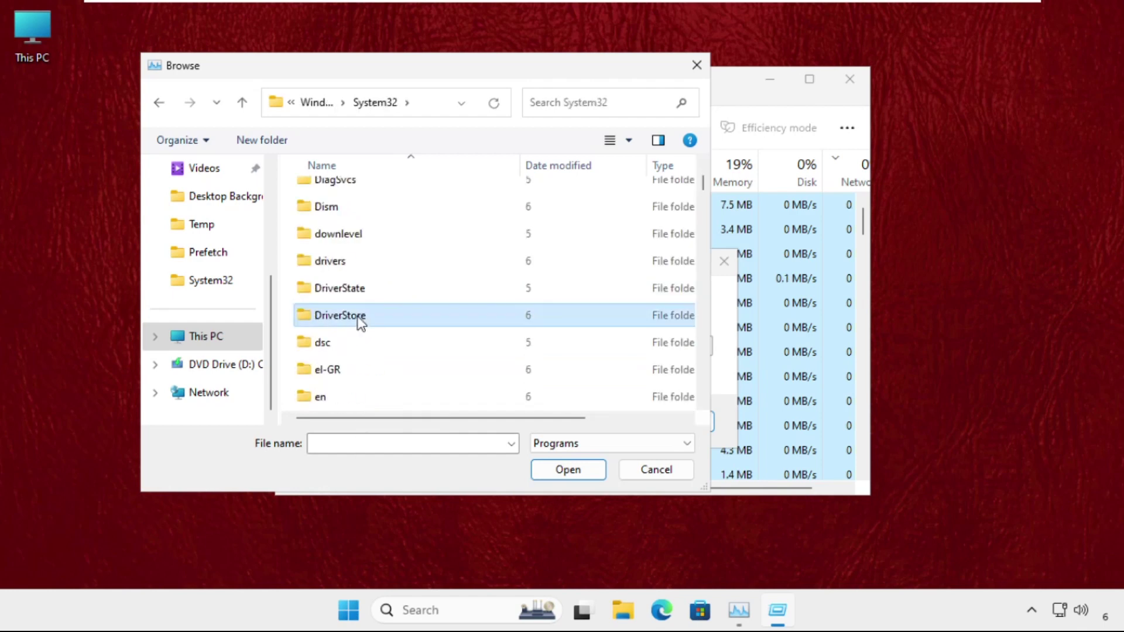
{"action": "key", "text": "c"}
{"action": "key", "text": "c"}
{"action": "key", "text": "c"}
{"action": "key", "text": "c"}
{"action": "left_click", "coordinate": [358, 324]}
{"action": "scroll", "coordinate": [346, 328], "scroll_direction": "down", "scroll_amount": 8}
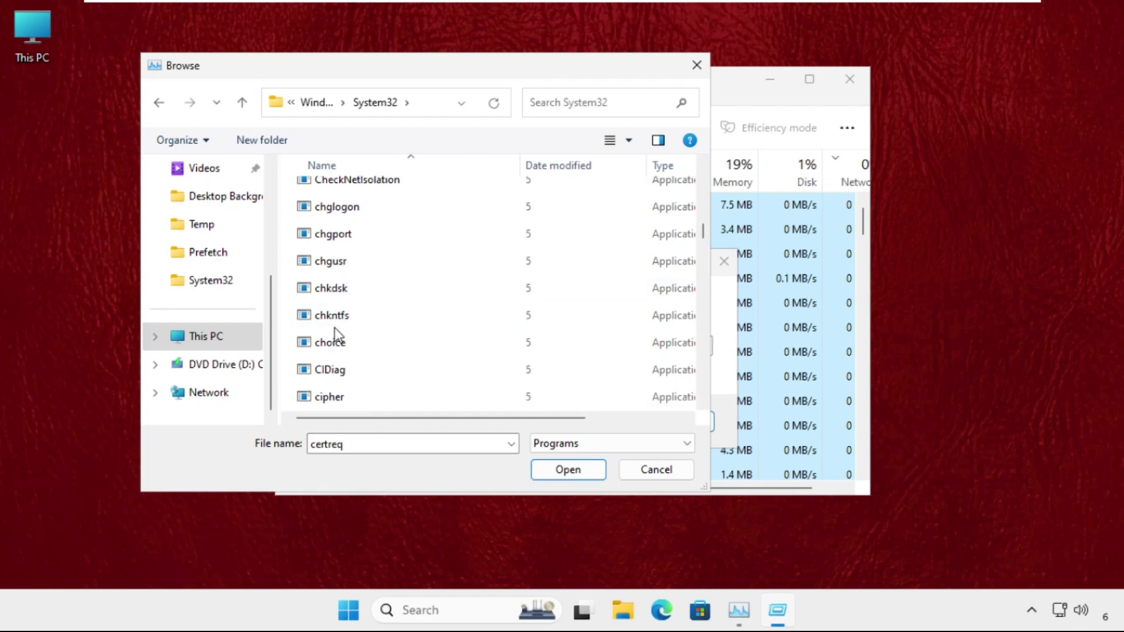
{"action": "scroll", "coordinate": [335, 331], "scroll_direction": "down", "scroll_amount": 1}
{"action": "scroll", "coordinate": [334, 331], "scroll_direction": "up", "scroll_amount": 1}
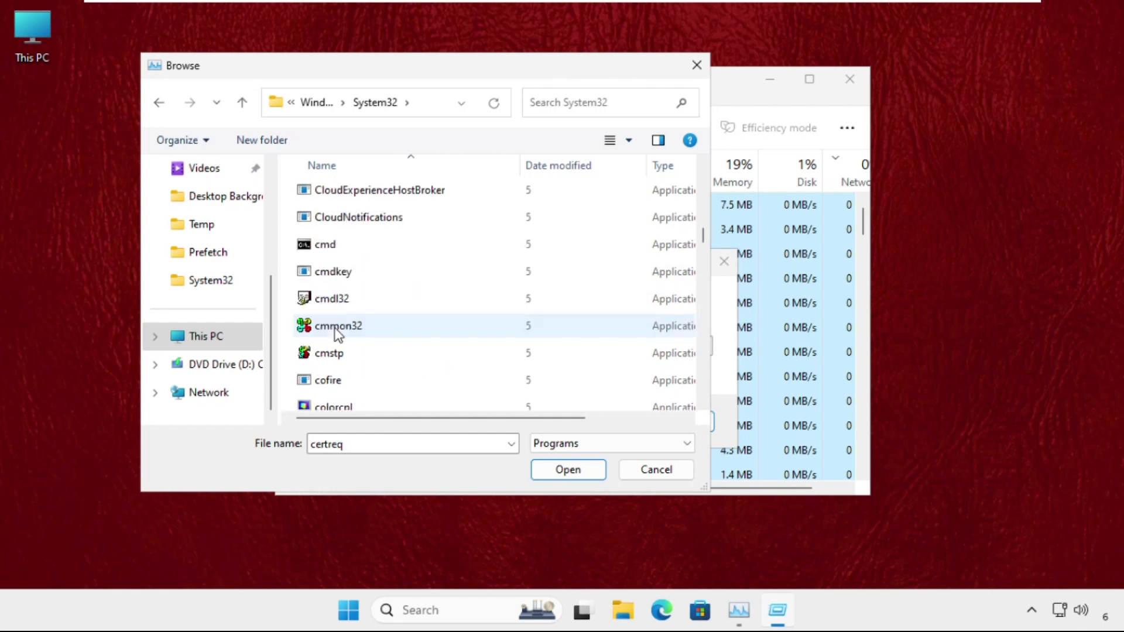
{"action": "left_click", "coordinate": [337, 246]}
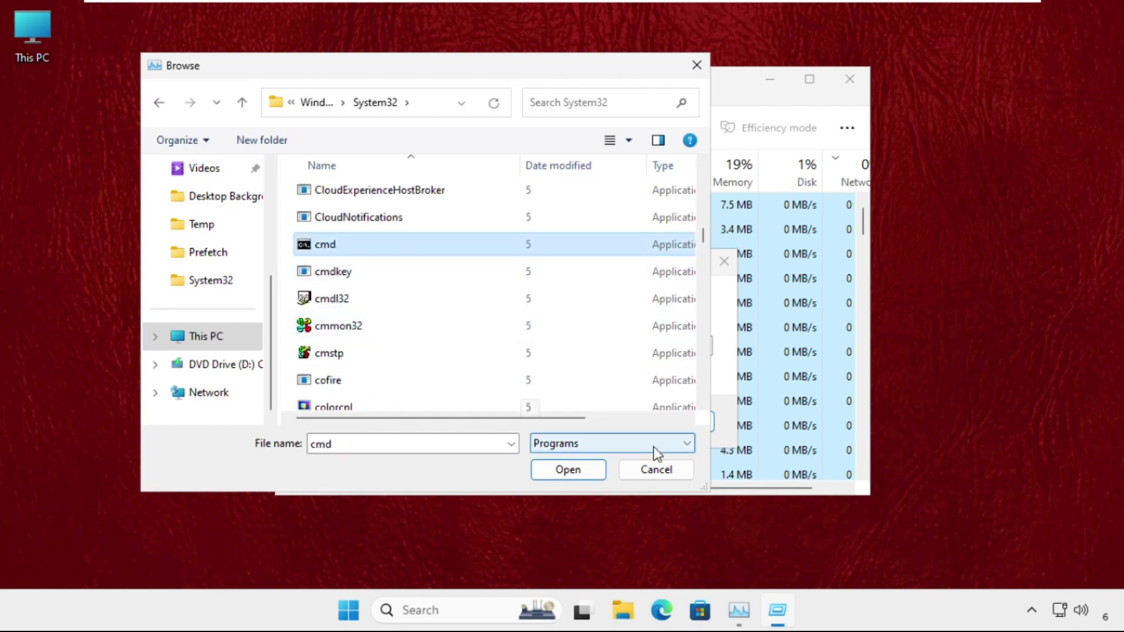
{"action": "left_click", "coordinate": [586, 471]}
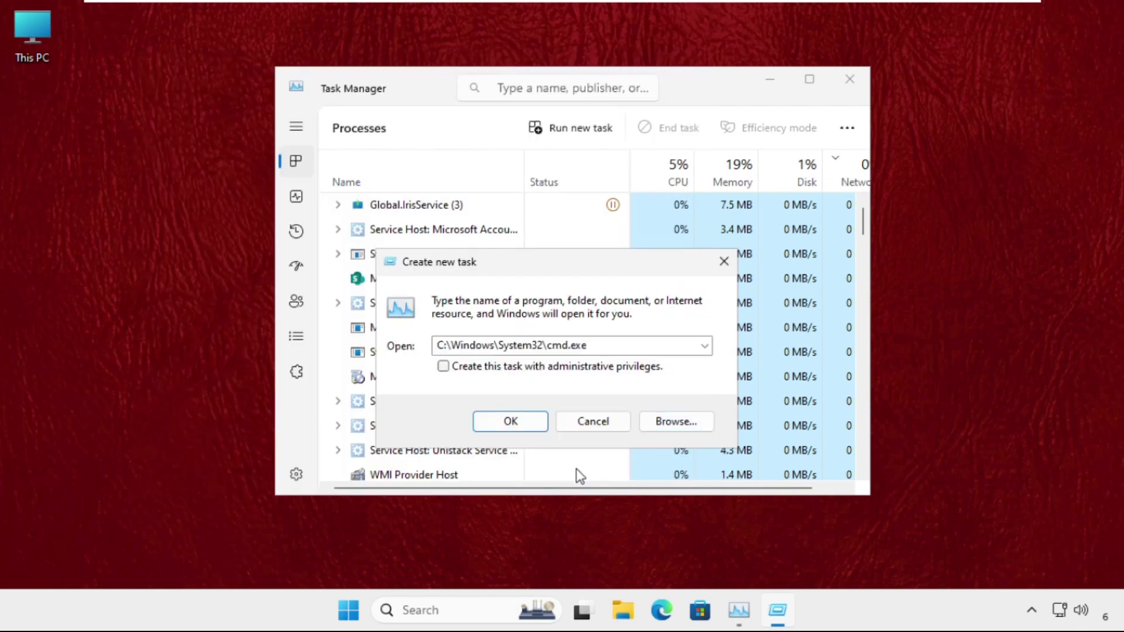
{"action": "left_click", "coordinate": [443, 367]}
{"action": "left_click", "coordinate": [527, 420]}
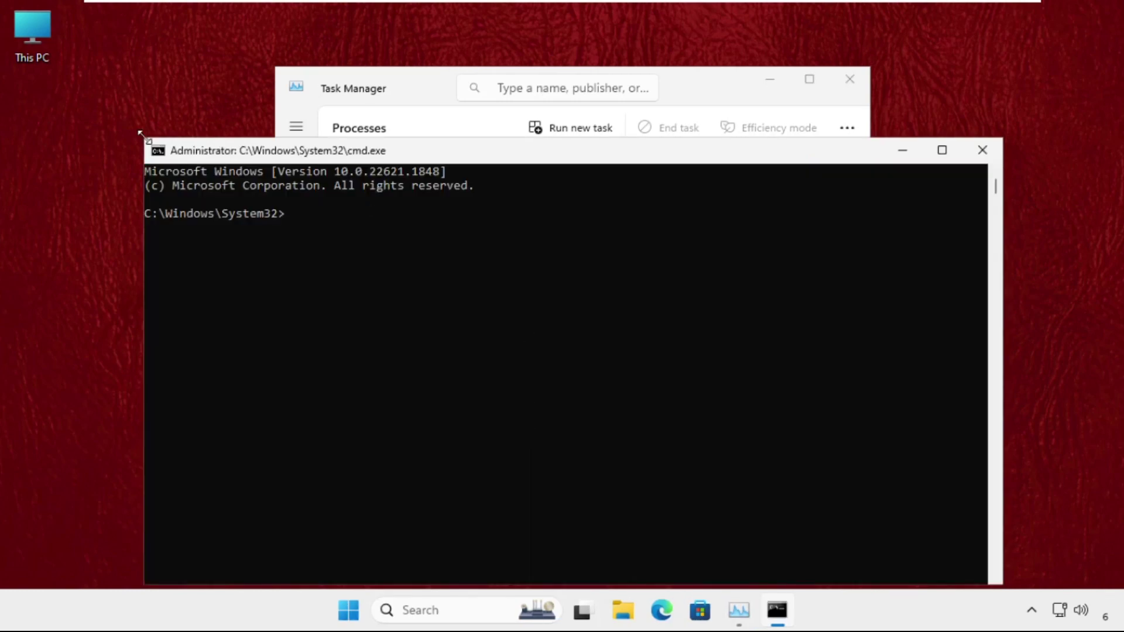
- Close Task Manager and type 'dism.exe /online /cleanup-image /.restorehealth' into the Command Prompt
{"action": "left_click_drag", "start_coordinate": [139, 134], "coordinate": [437, 346]}
{"action": "left_click", "coordinate": [858, 78]}
{"action": "left_click_drag", "start_coordinate": [698, 371], "coordinate": [555, 151]}
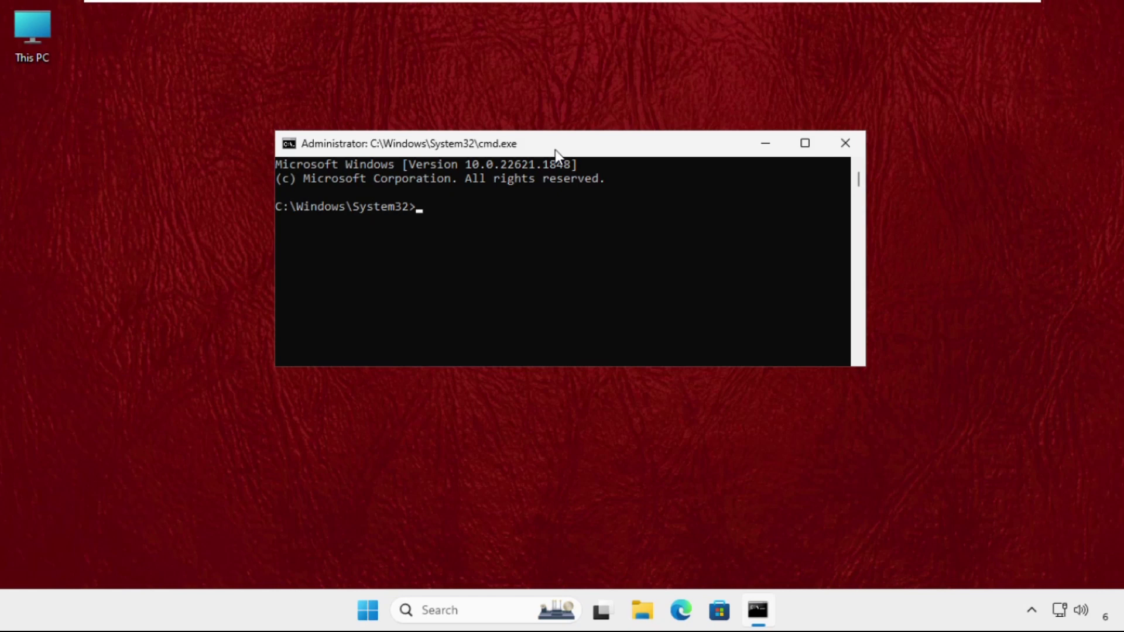
{"action": "type", "text": "dism.exe /online"}
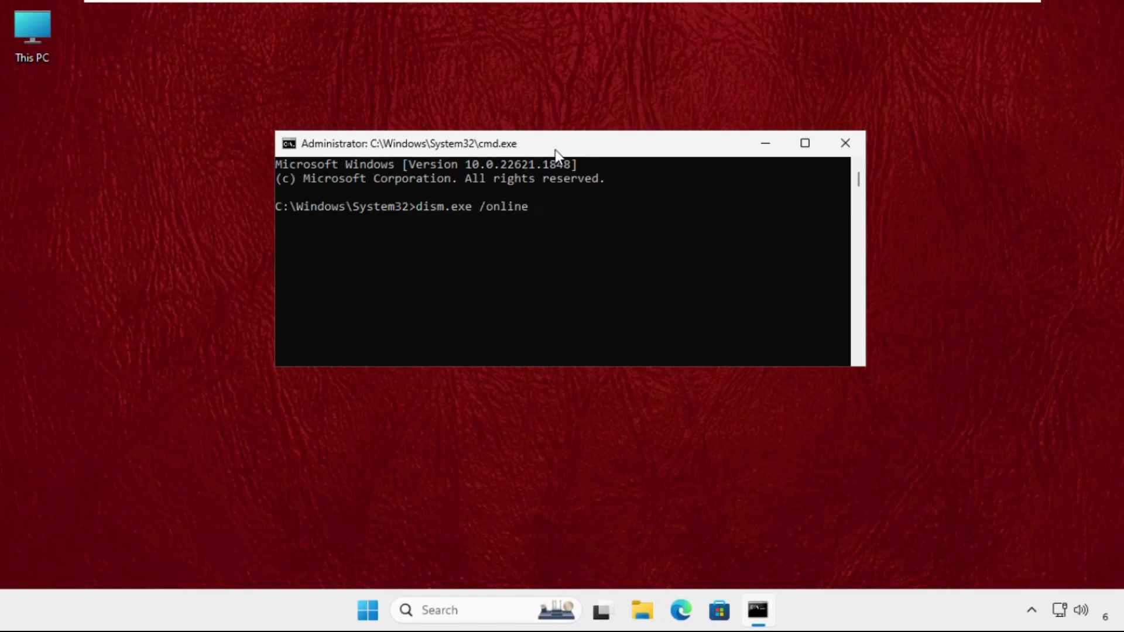
{"action": "type", "text": " /cleanup-image /"}
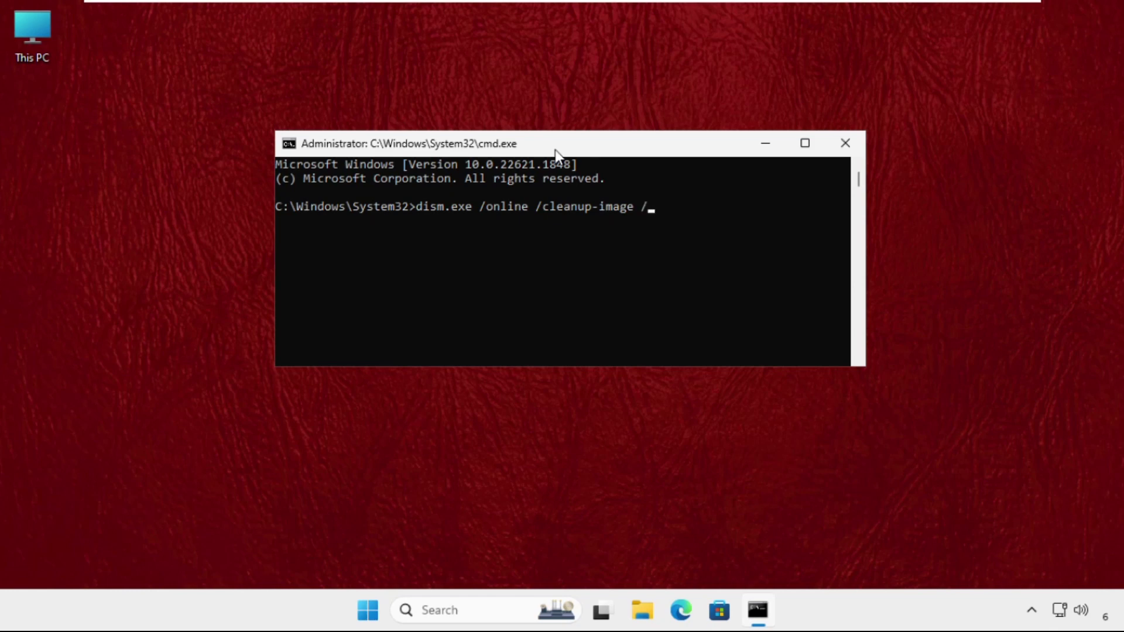
{"action": "type", "text": ".restorehealth"}
- Execute the DISM restorehealth command and let its progress reach 22.3%
{"action": "key", "text": "Return"}
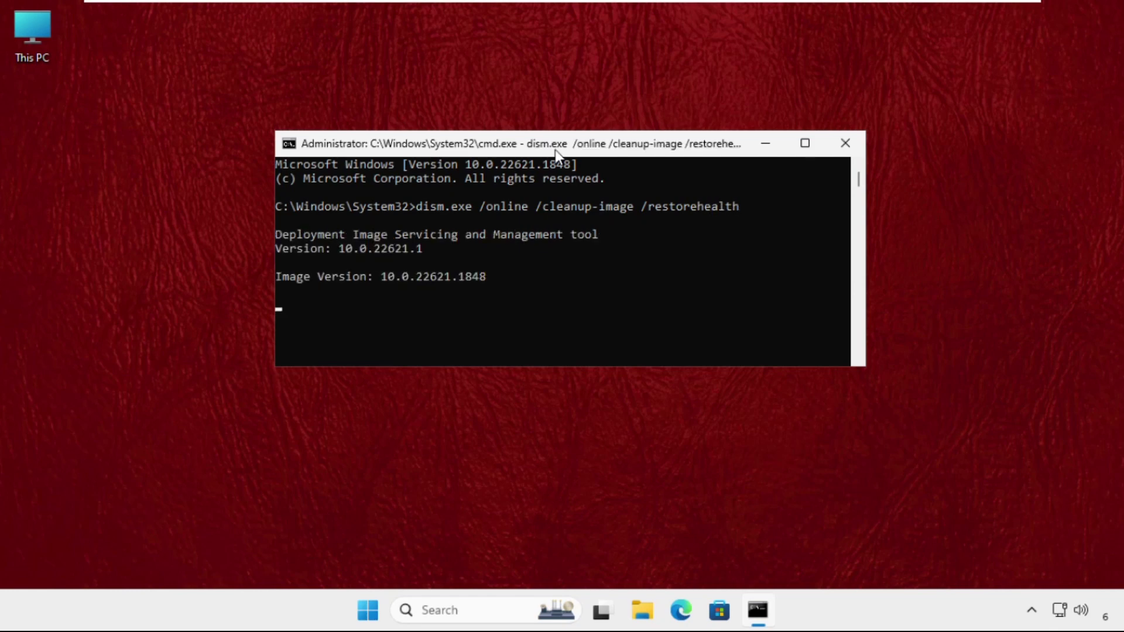